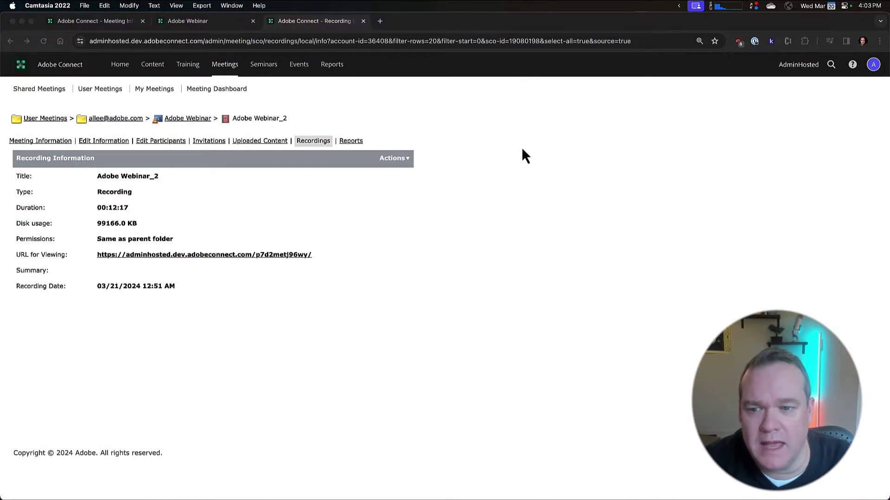
Open the Adobe Webinar_2 recording's viewing link and load it in the player.
click(345, 227)
click(391, 158)
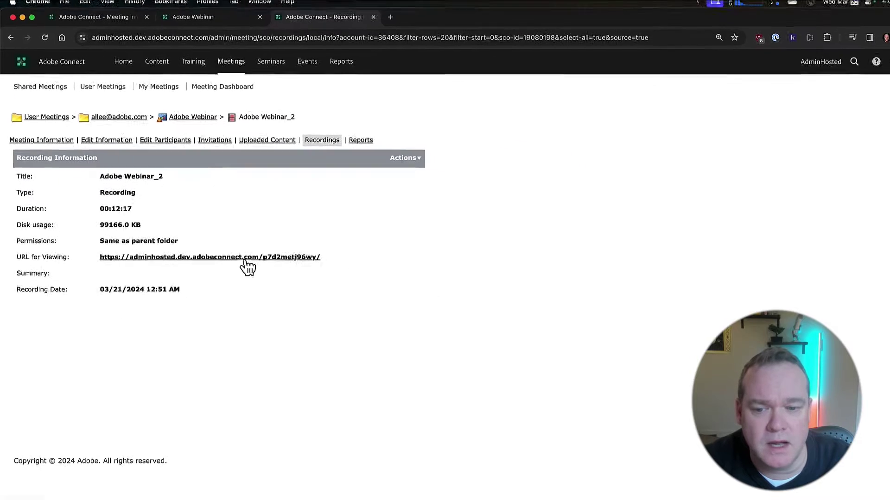
click(237, 258)
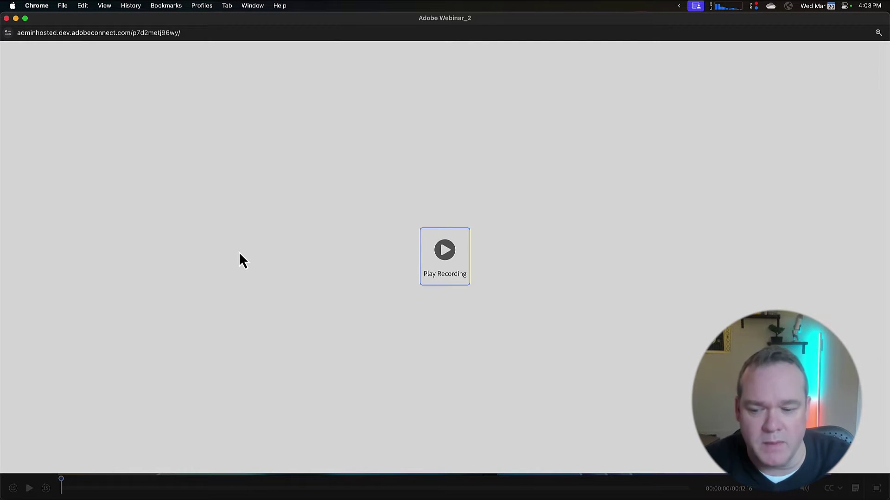
click(433, 267)
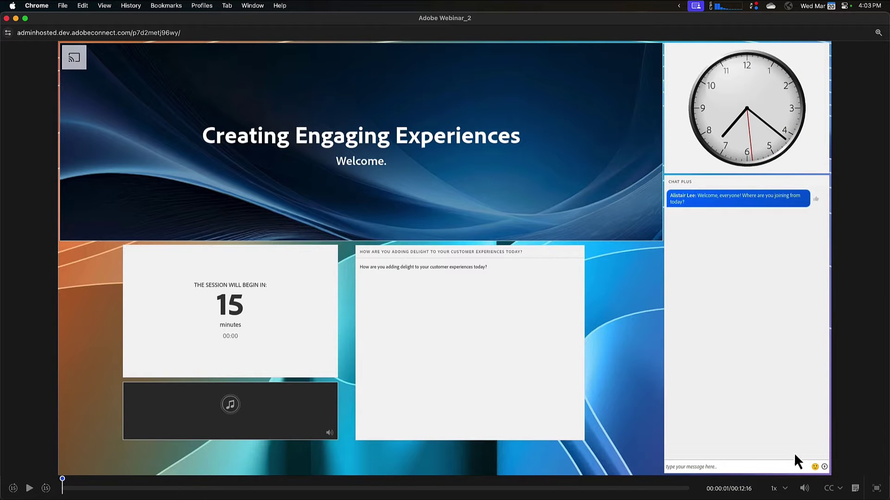
Mute the volume to 0, turn captions on, start playback, and move the caption box higher.
mouse_move(806, 491)
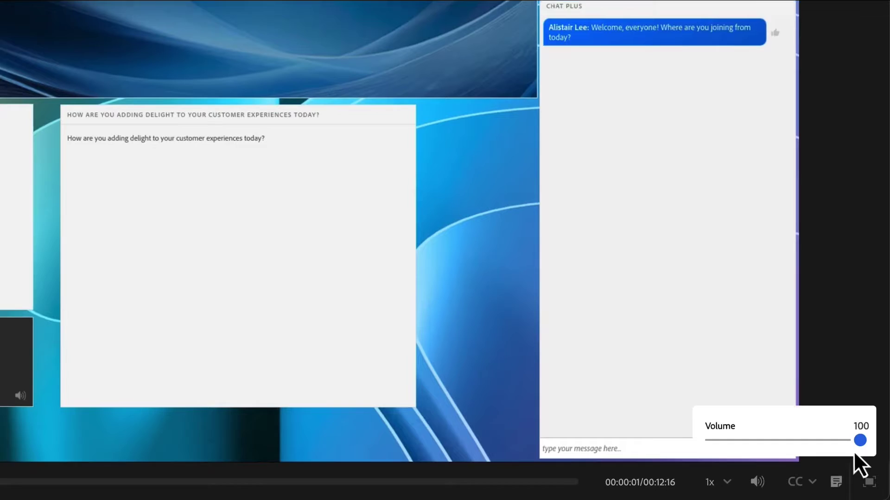
drag(874, 461, 793, 462)
drag(734, 452, 688, 447)
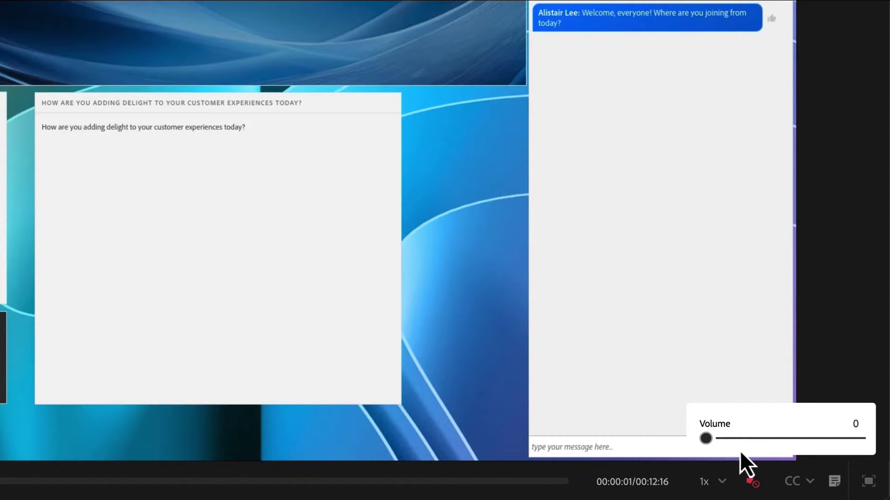
click(790, 484)
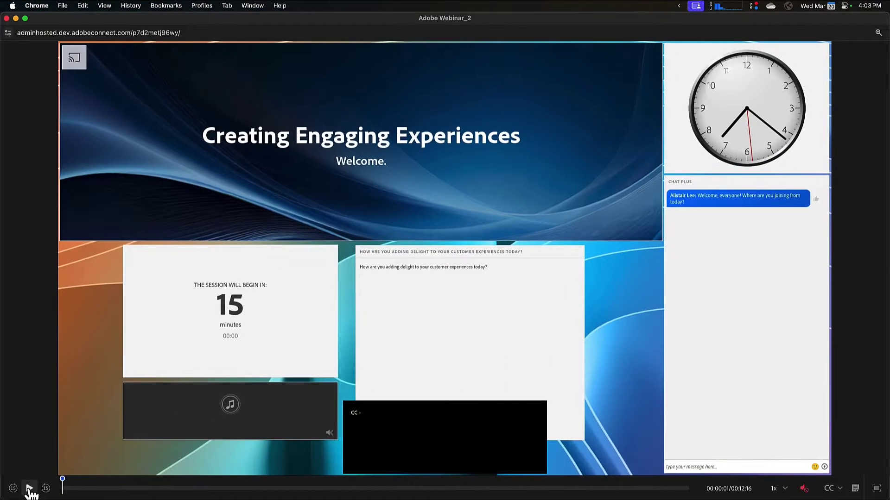
click(29, 489)
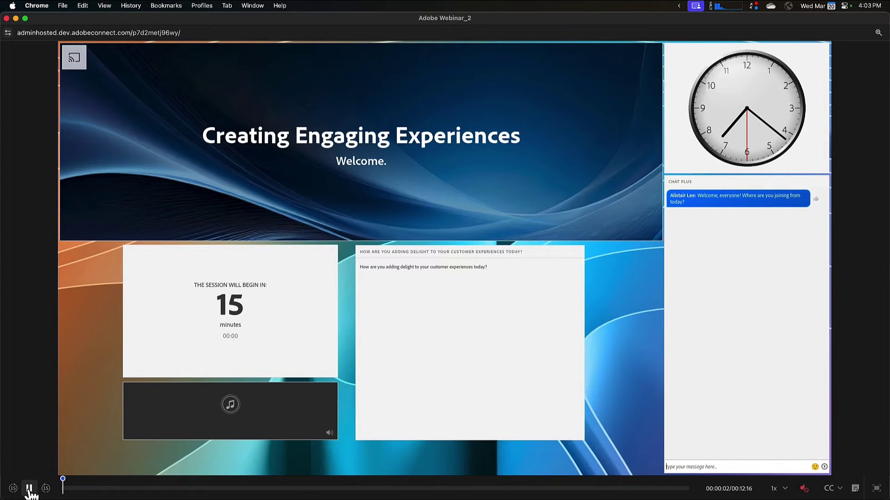
drag(418, 461, 402, 414)
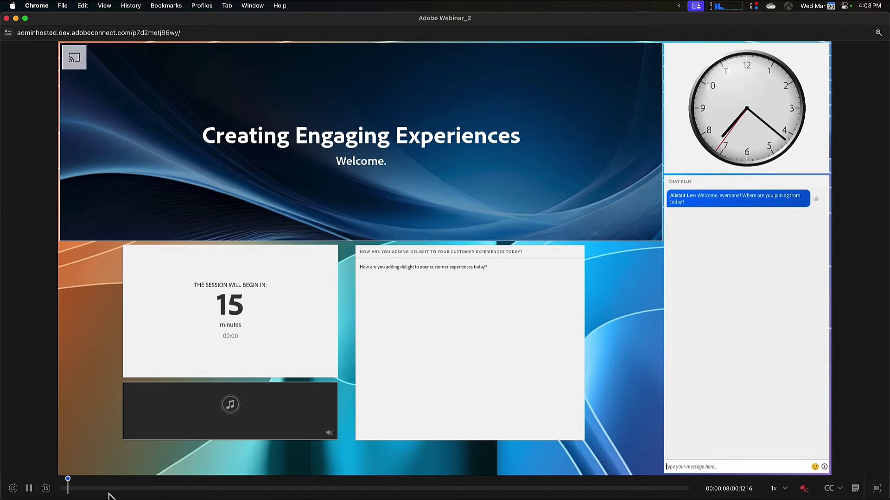
Jump ahead to about 00:00:38, check caption text size and colour unchanged, then hide captions.
click(94, 489)
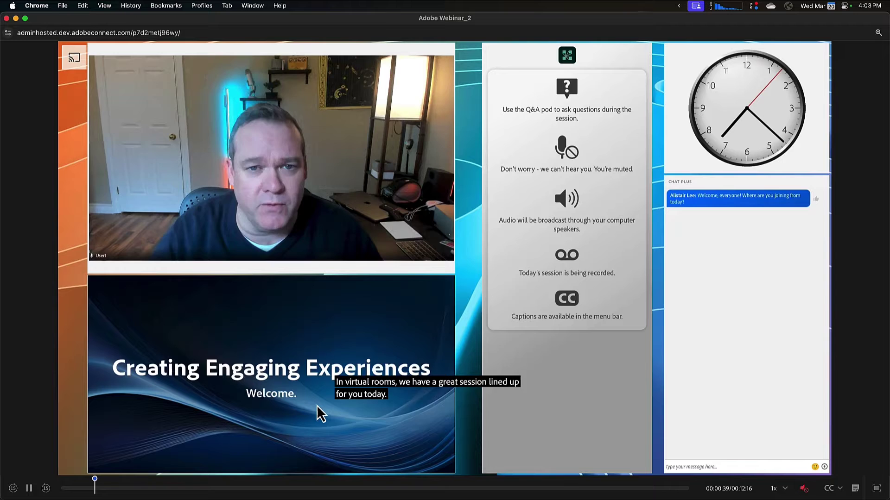
mouse_move(403, 374)
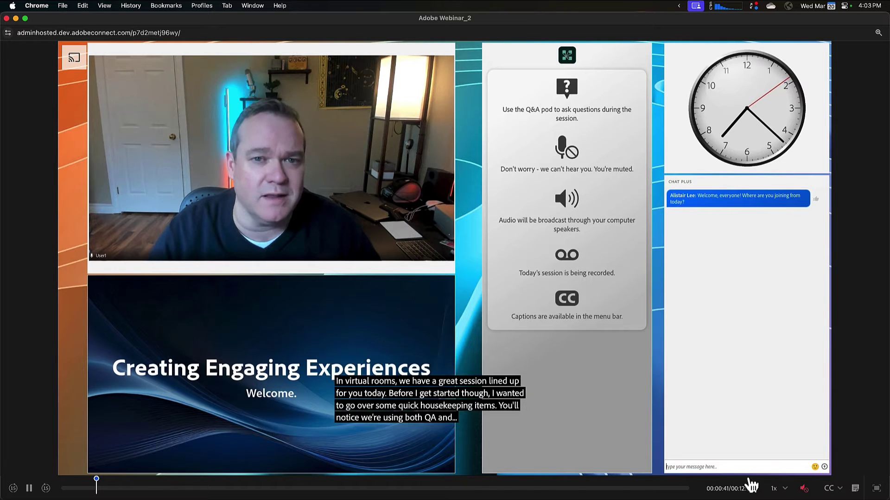
click(839, 490)
click(826, 451)
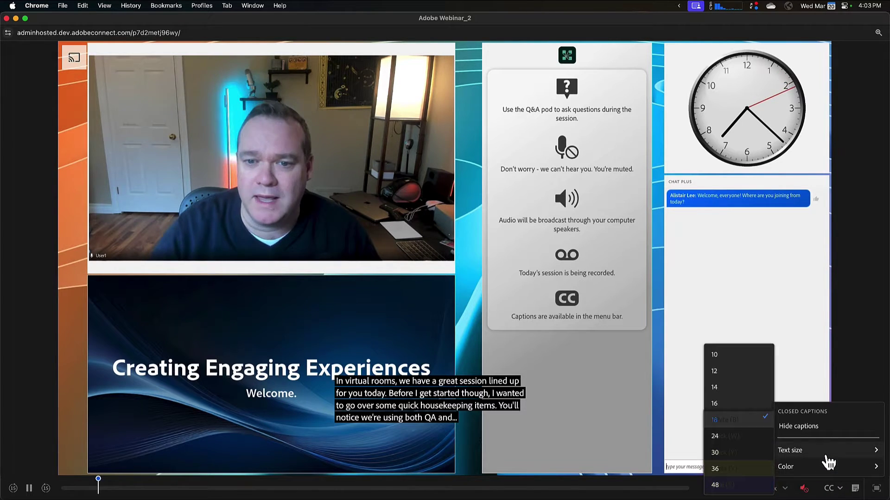
click(830, 466)
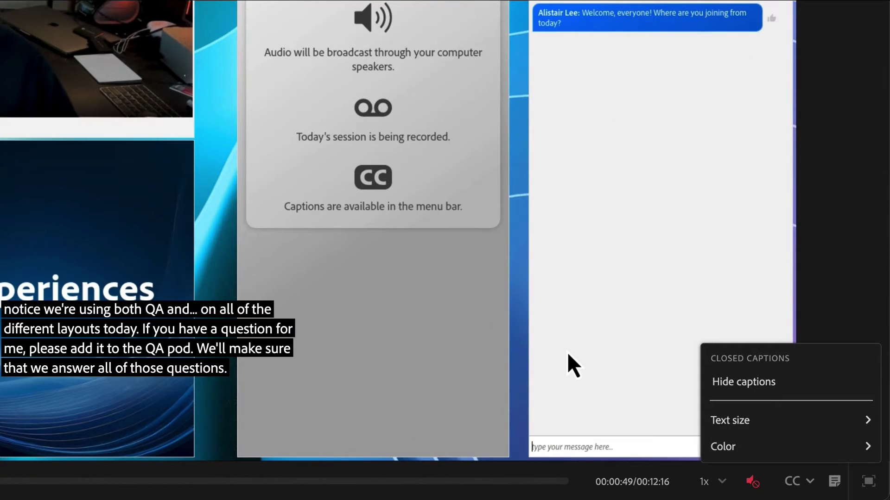
click(793, 485)
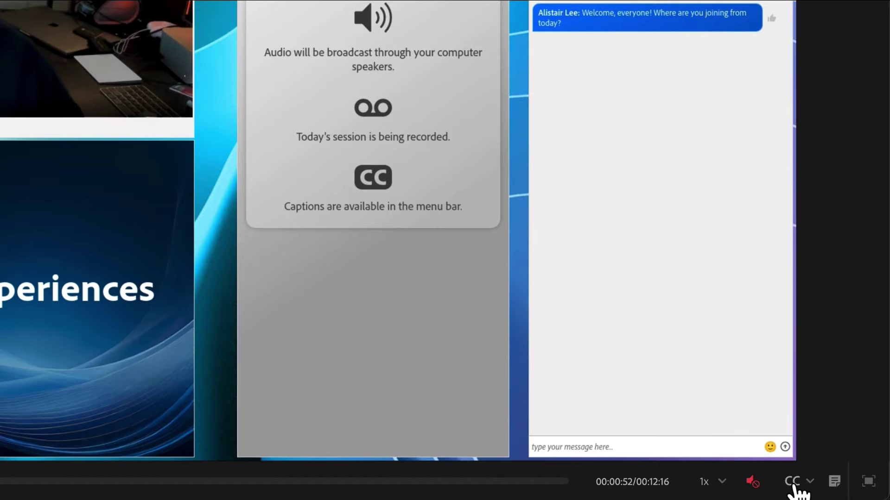
Open the Transcript panel beside the playing Adobe Webinar_2 video.
click(833, 484)
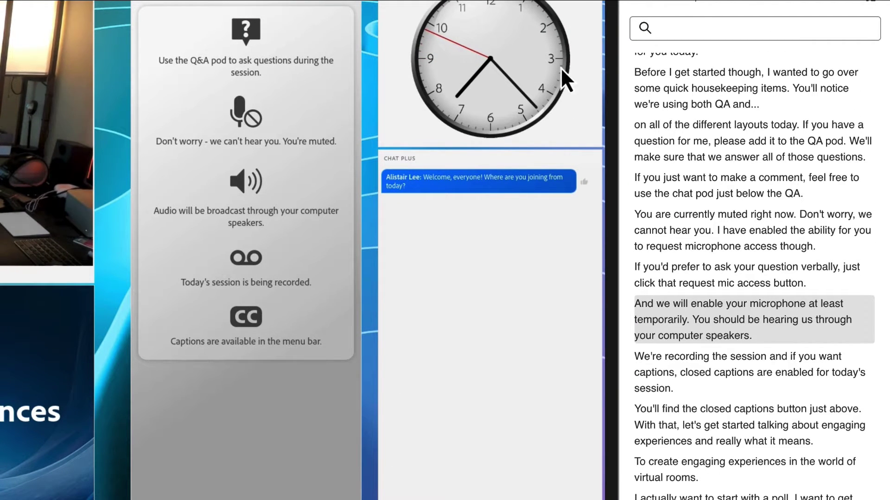
Search the transcript for 'engag', seek to the engaging-experiences line, and set text size 16.
text(engag)
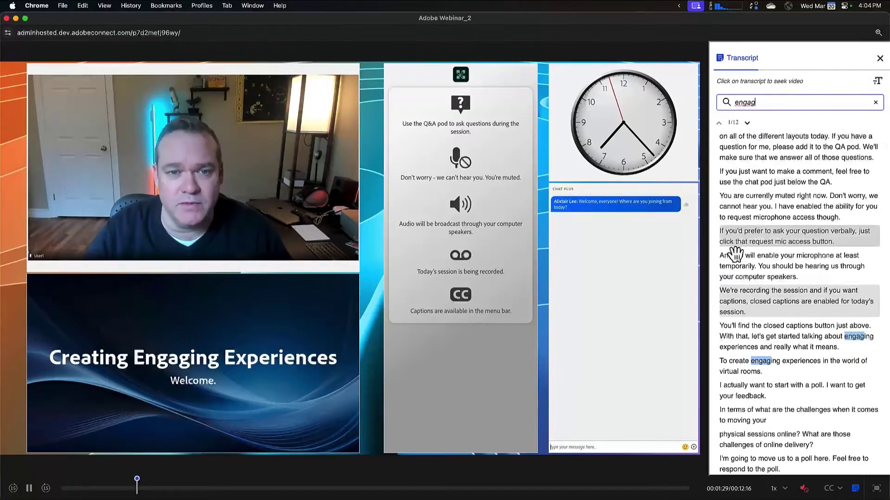
click(796, 369)
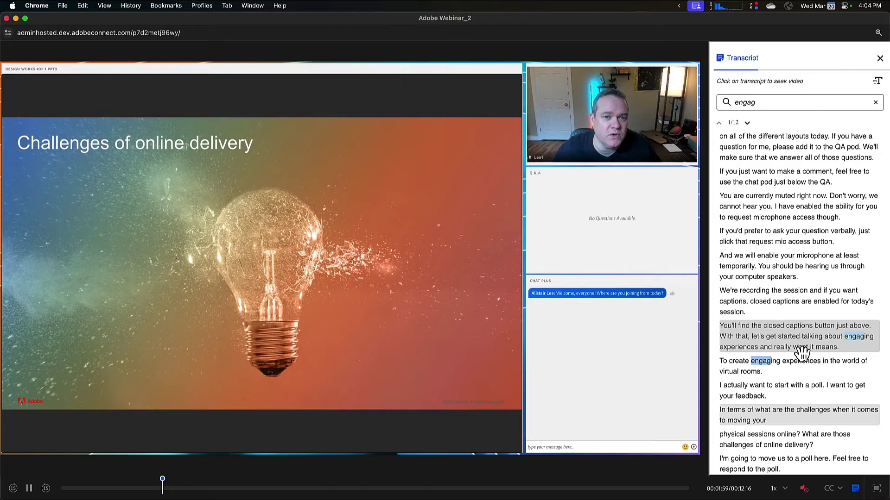
click(877, 81)
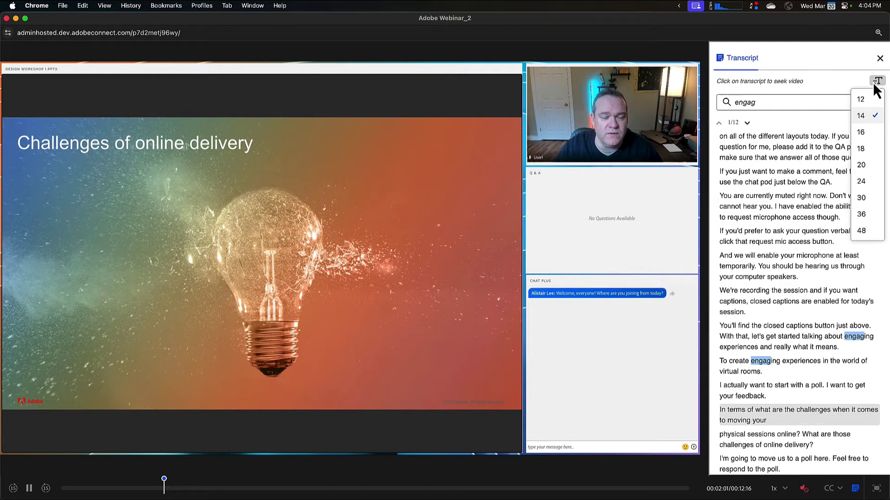
click(865, 131)
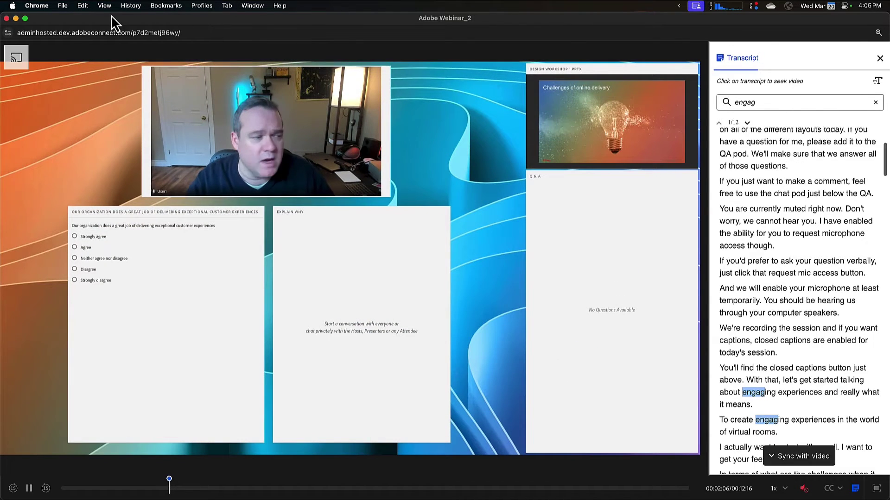
Close playback, open Adobe Webinar_2 via Actions > Edit Recording, and show its transcript.
click(8, 21)
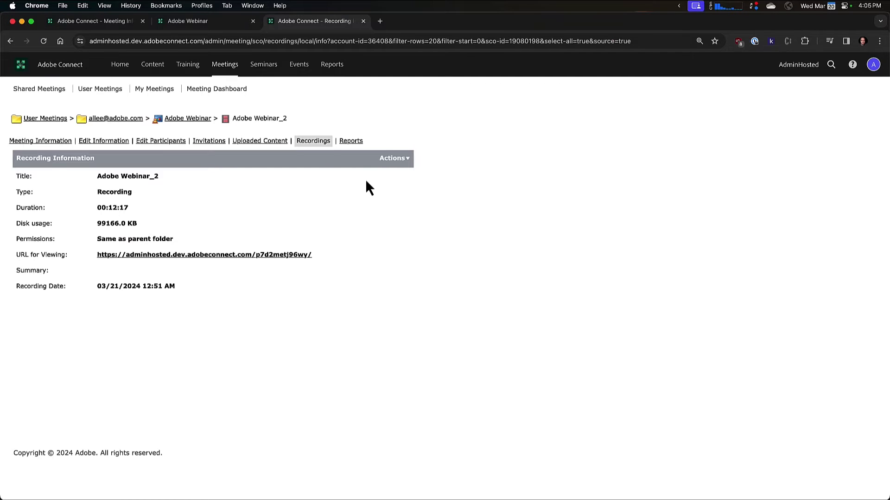
click(394, 160)
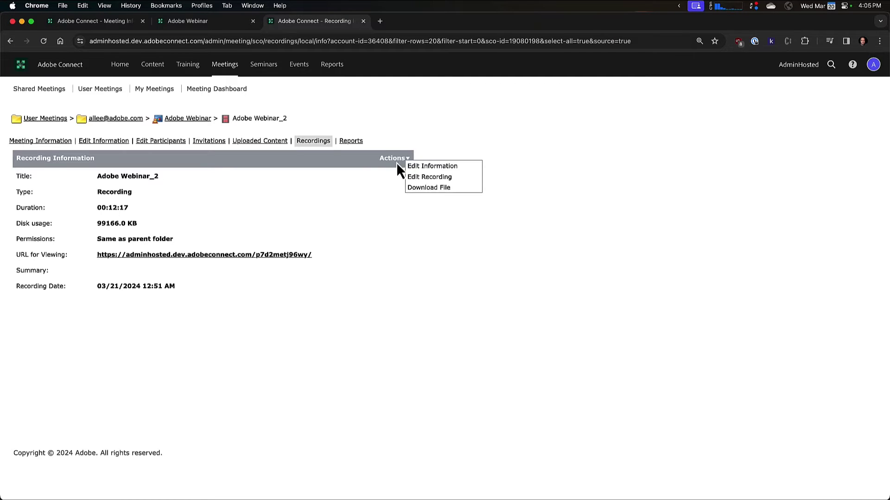
click(435, 180)
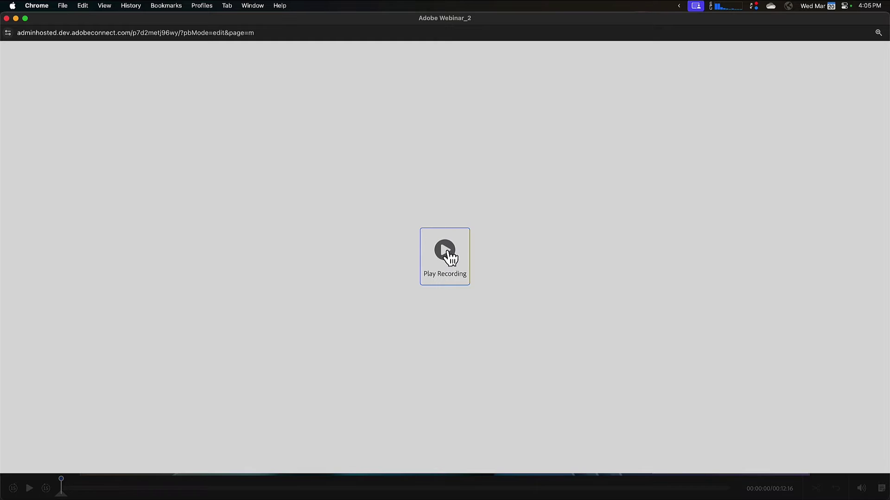
click(447, 253)
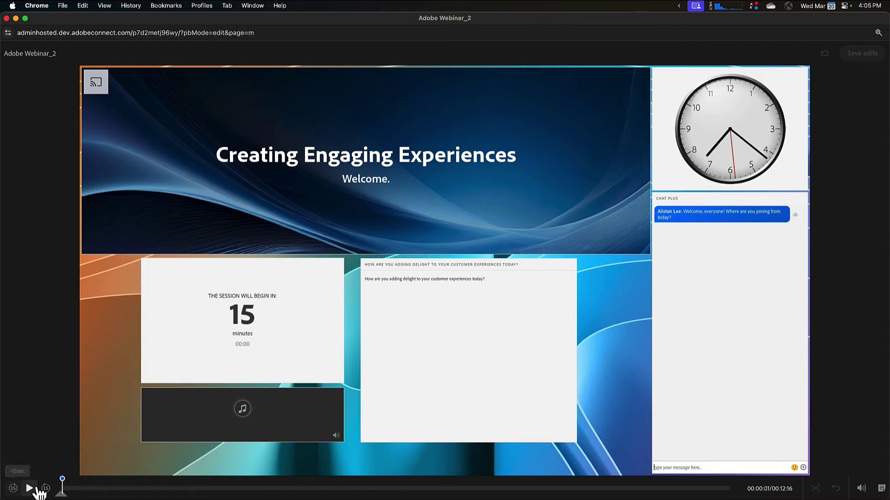
click(881, 489)
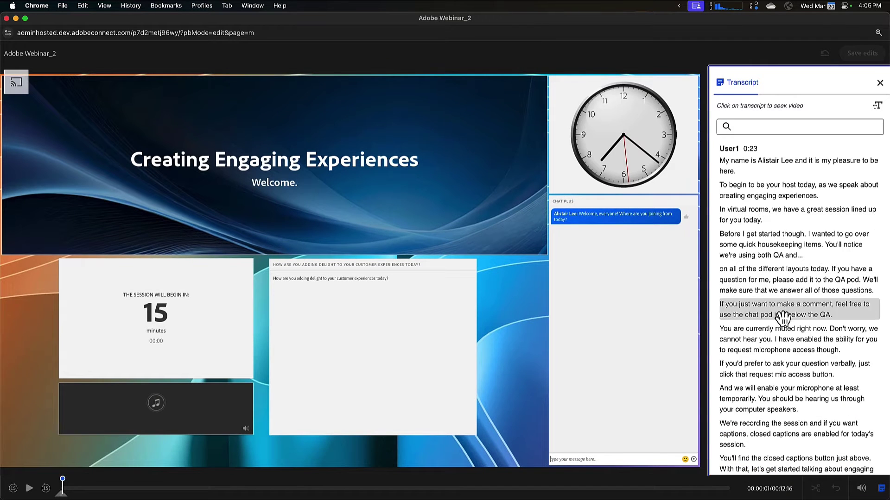
scroll(781, 334, down, 2)
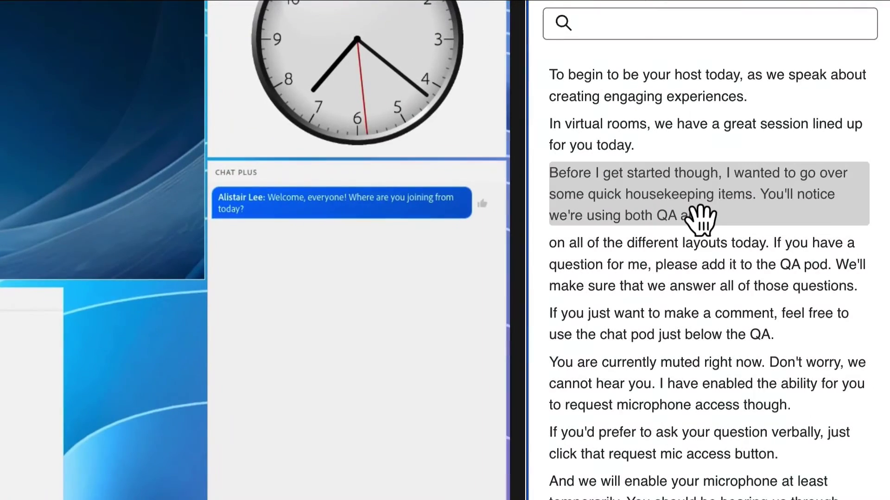
click(700, 211)
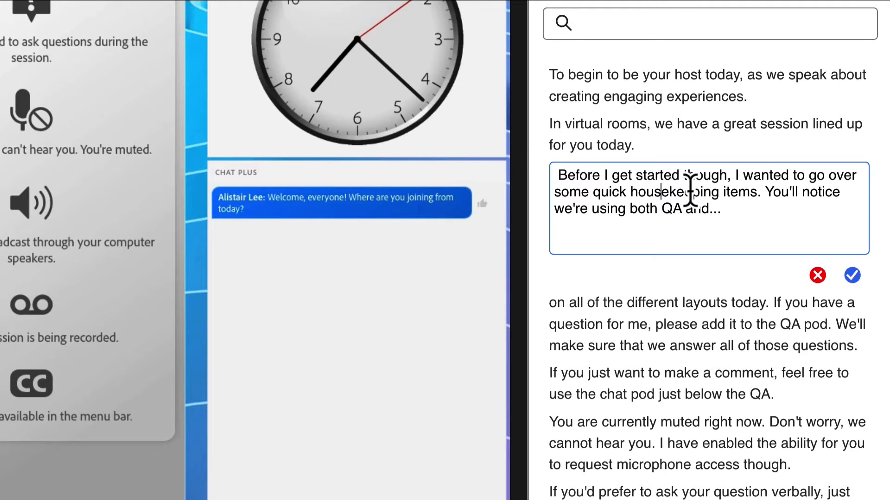
click(734, 204)
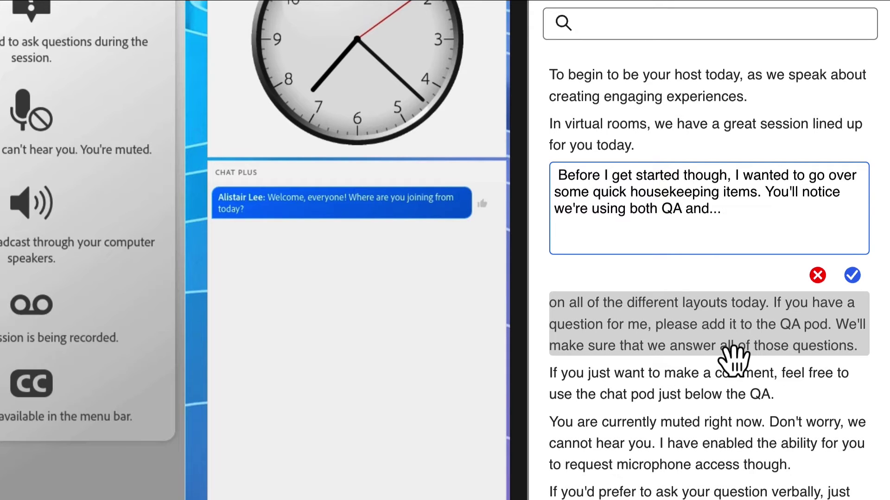
double_click(779, 192)
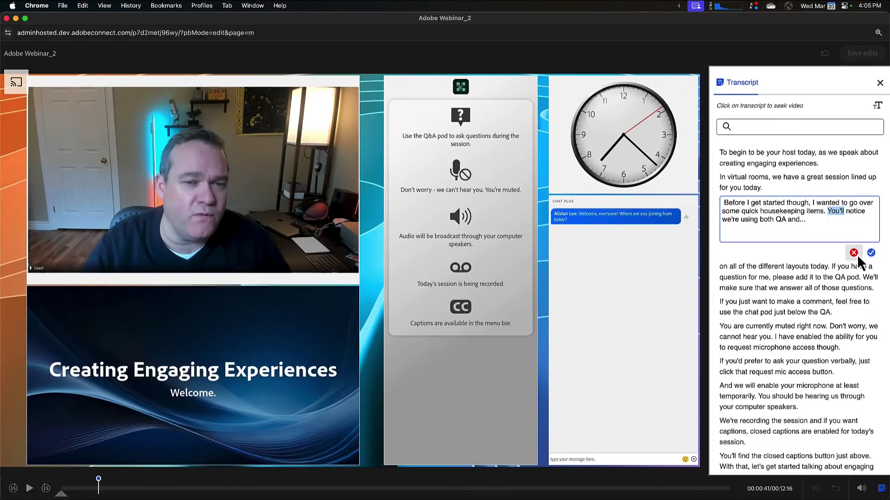
click(854, 254)
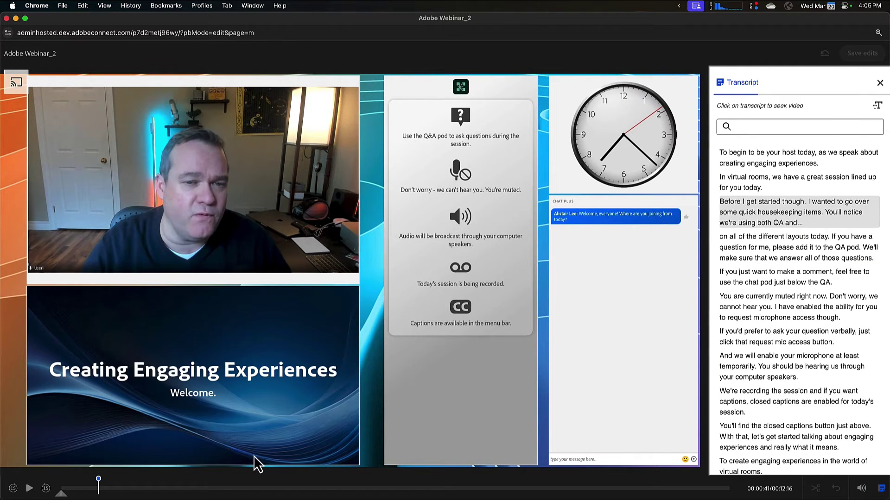
Mark the timeline range from 00:00:41 to about 00:01:58 and cut it.
mouse_move(63, 495)
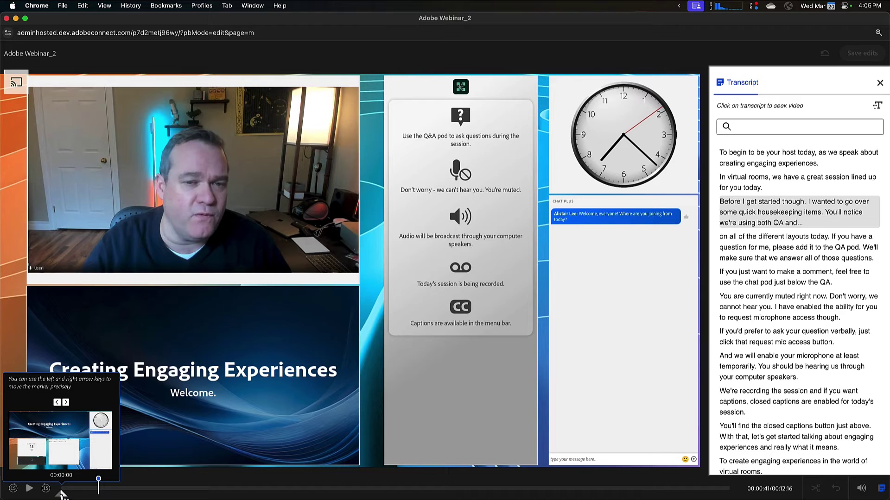
drag(61, 494, 134, 495)
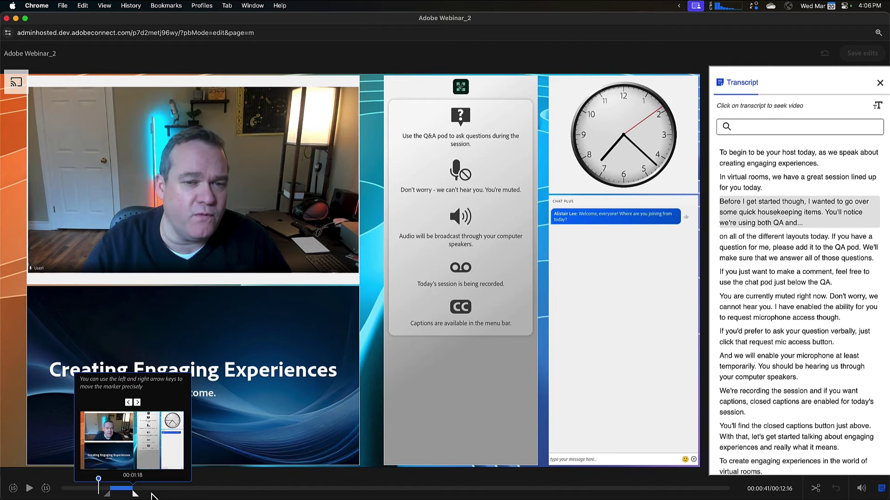
key(Right)
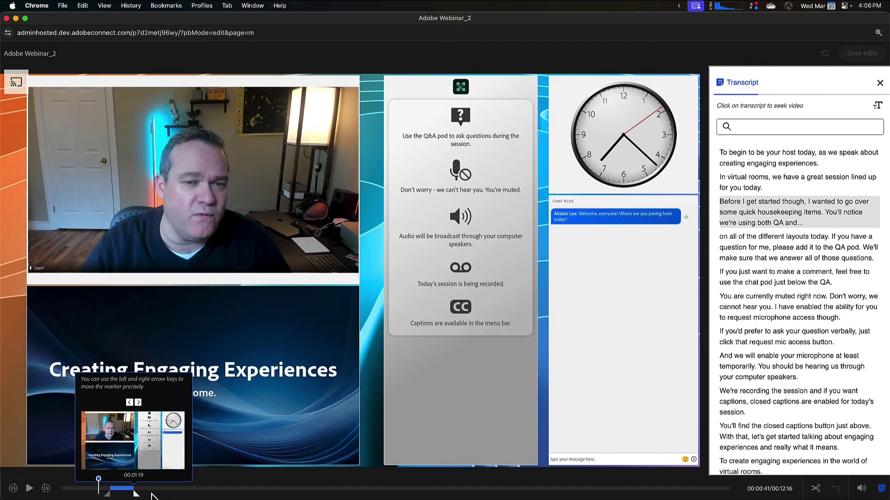
drag(135, 495, 172, 495)
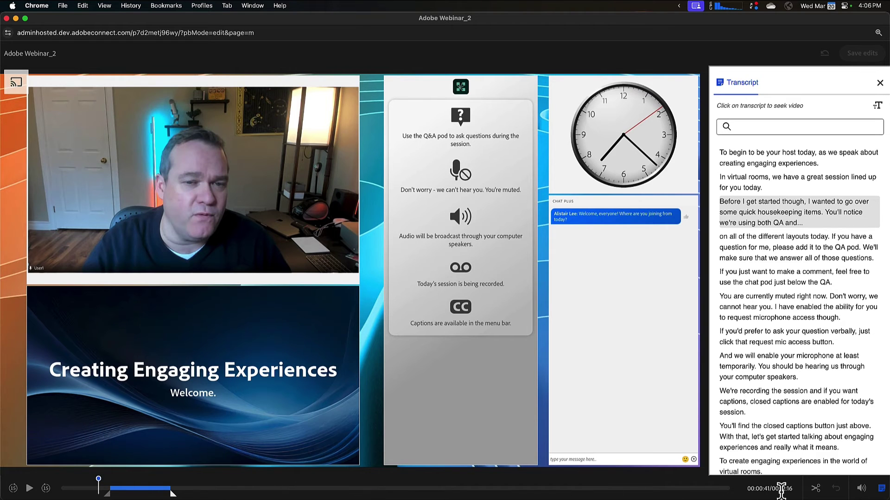
click(822, 492)
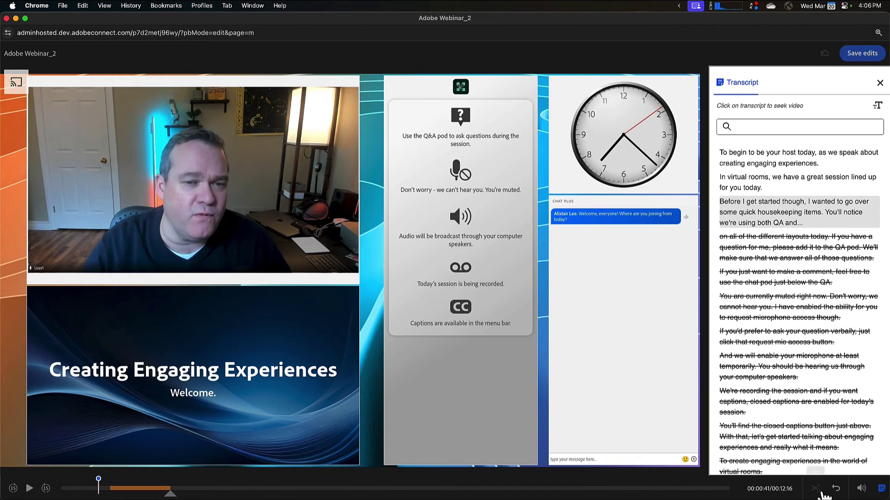